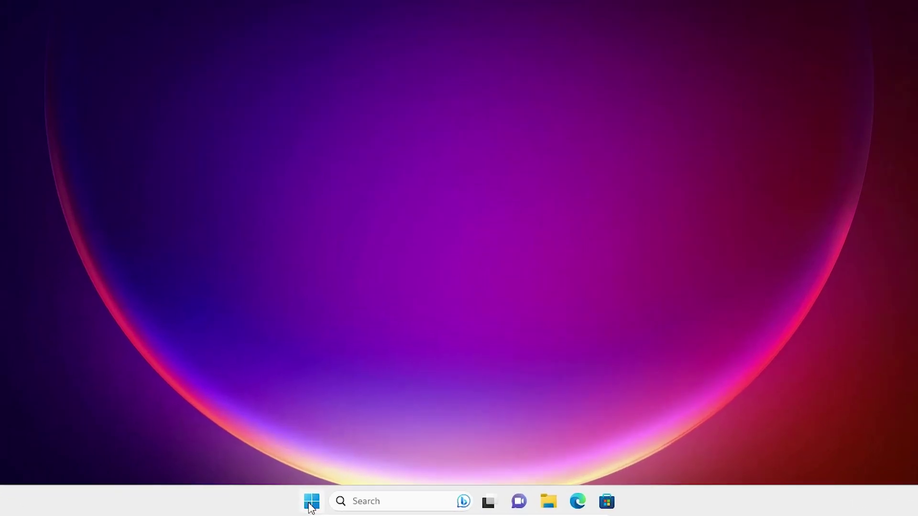
- Launch 'Adjust ClearType text' from a Start search for 'adj' and continue with ClearType on
left_click(351, 503)
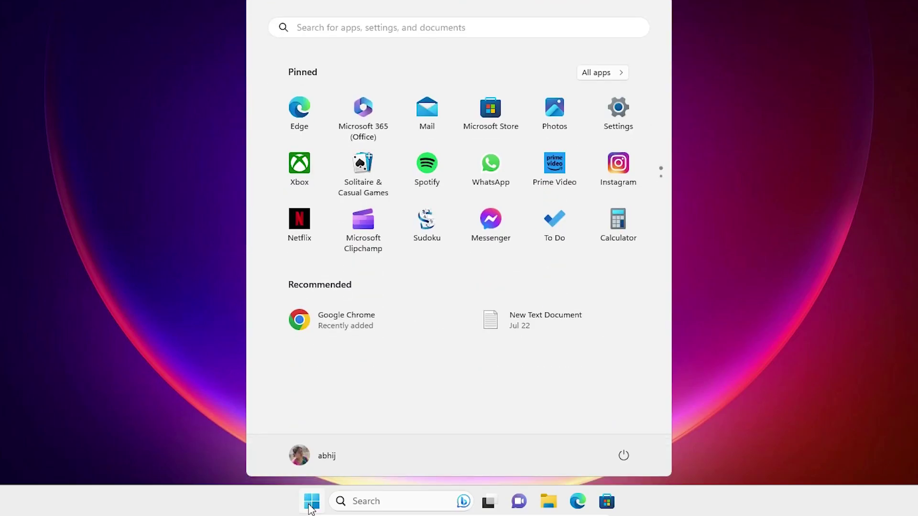
type("adj")
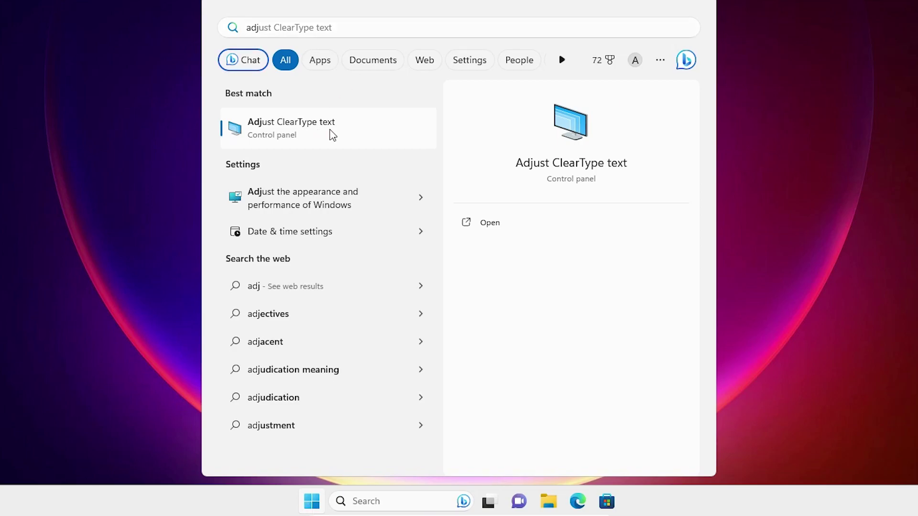
left_click(331, 136)
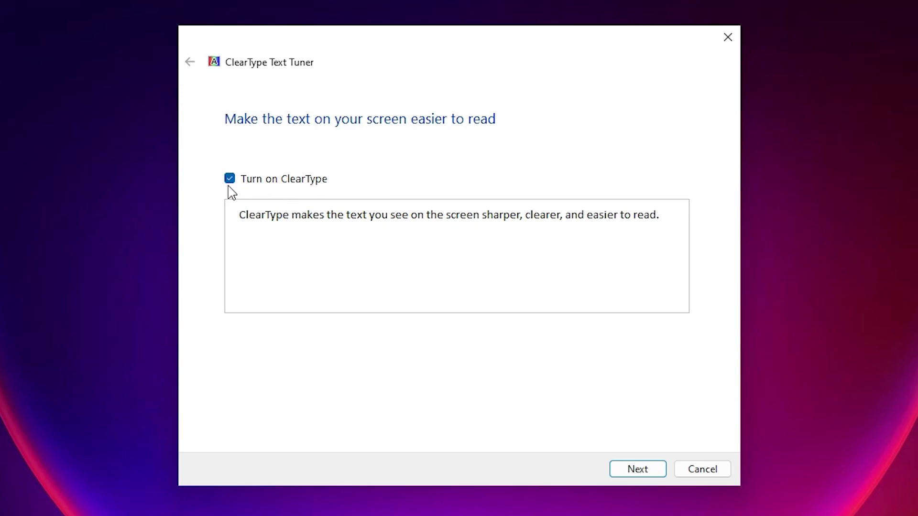
left_click(631, 470)
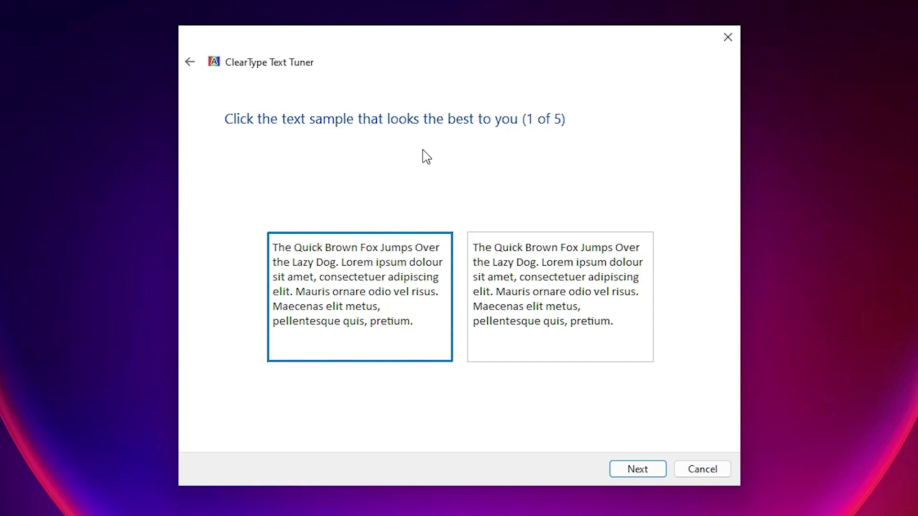
- Pick the clearest sample on all five pages, including top-left and top-right, and finish tuning
left_click(637, 470)
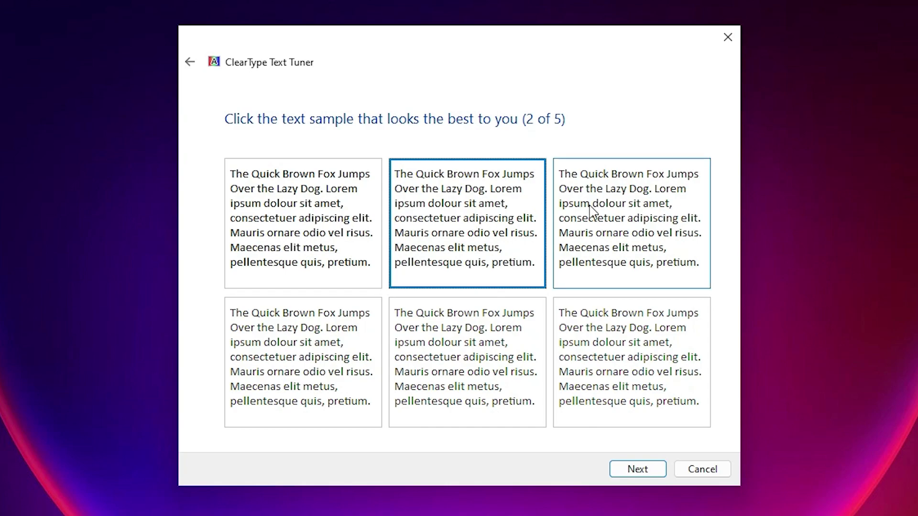
left_click(314, 221)
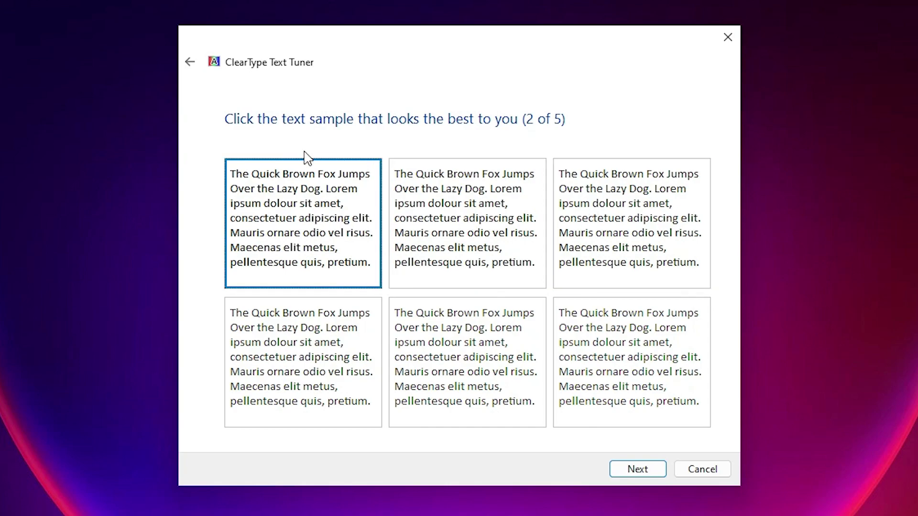
left_click(636, 469)
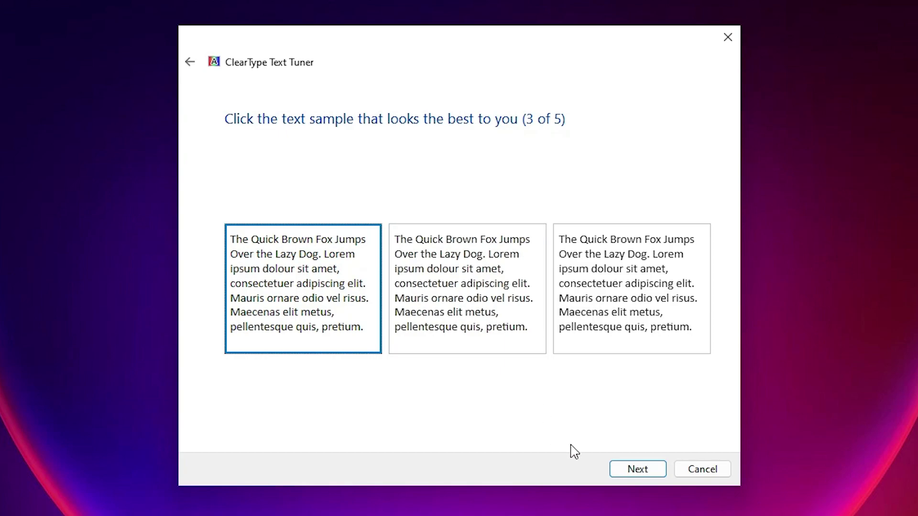
left_click(631, 469)
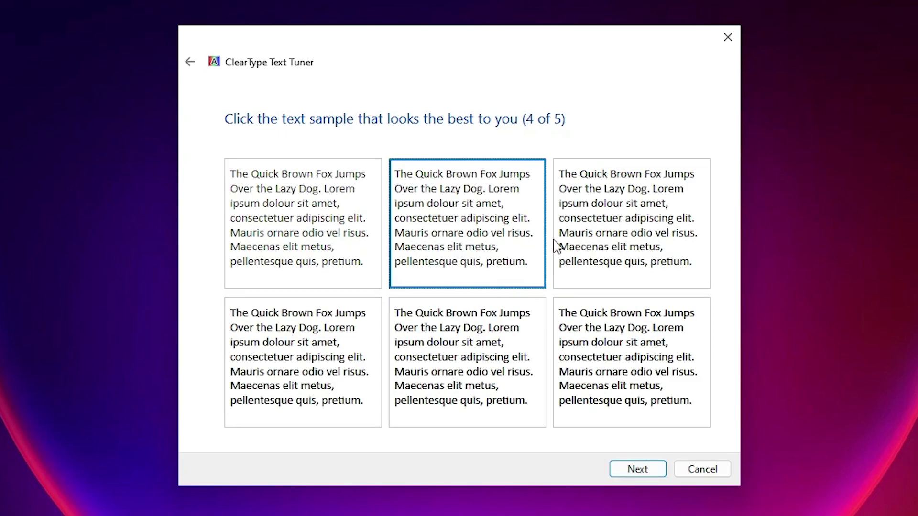
left_click(594, 244)
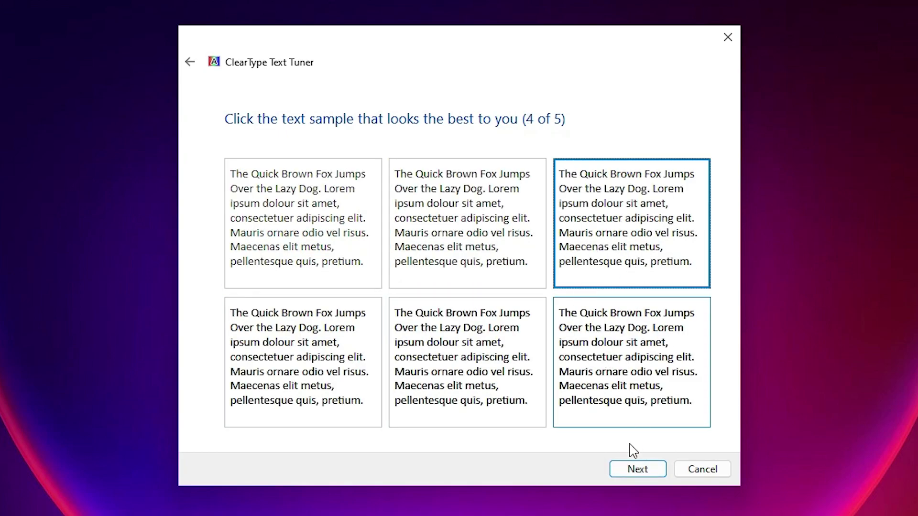
left_click(629, 468)
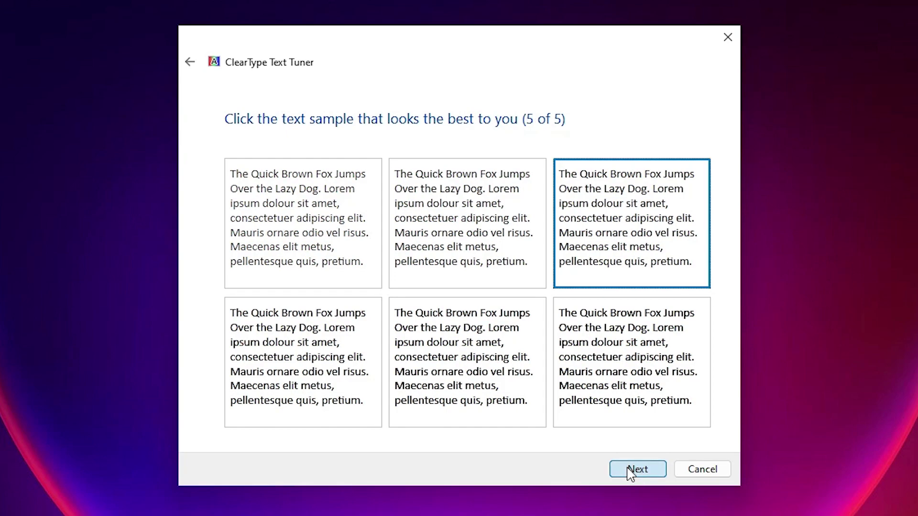
left_click(652, 473)
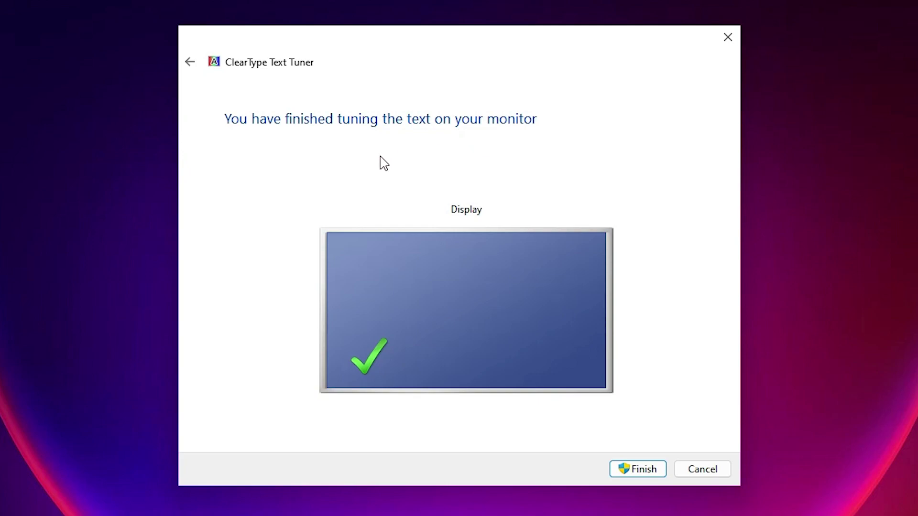
left_click(651, 473)
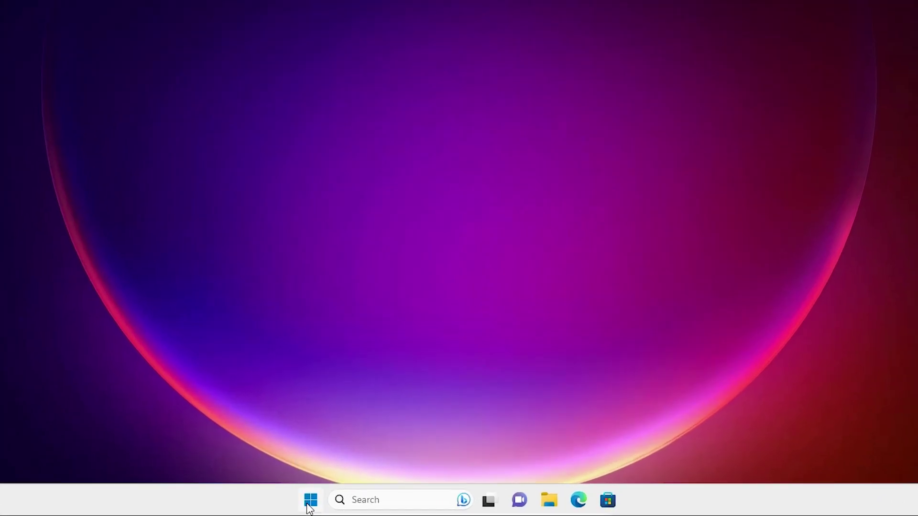
- Search Start for 're', launch Registry Editor and approve the UAC prompt
left_click(353, 505)
left_click(308, 508)
type("re")
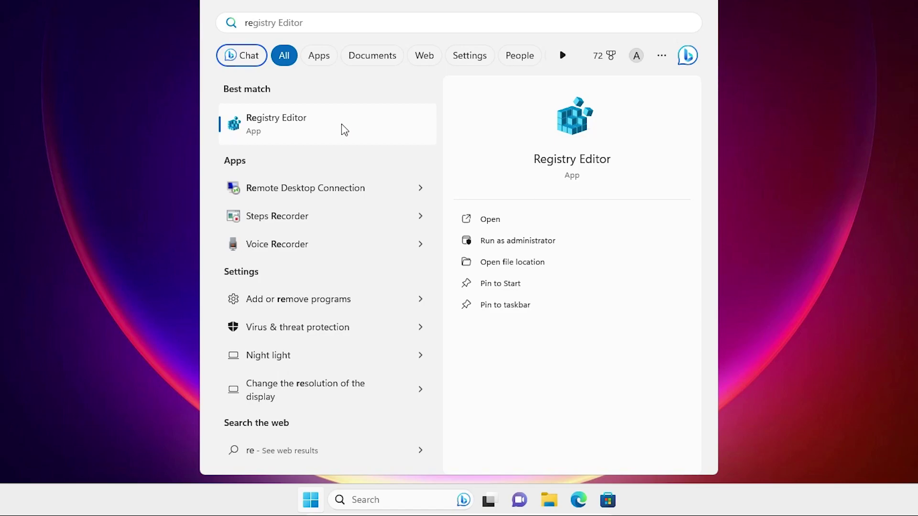
left_click(281, 124)
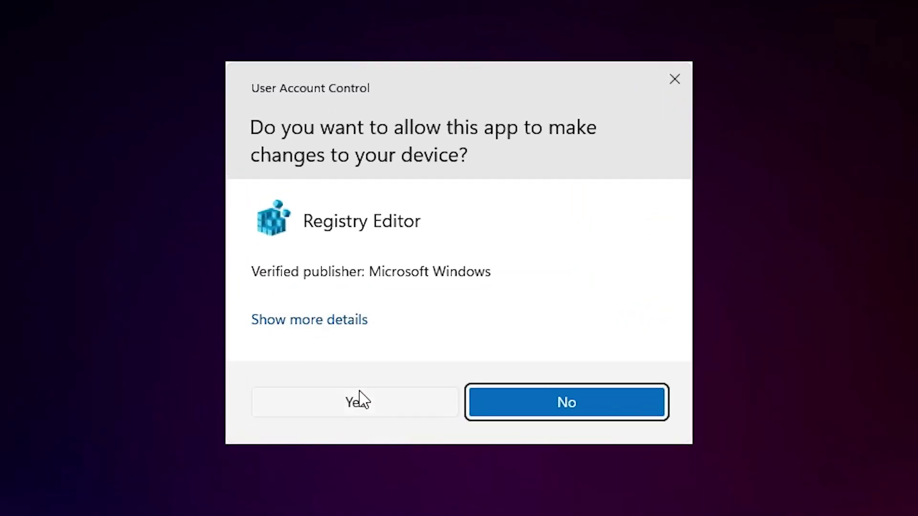
left_click(360, 394)
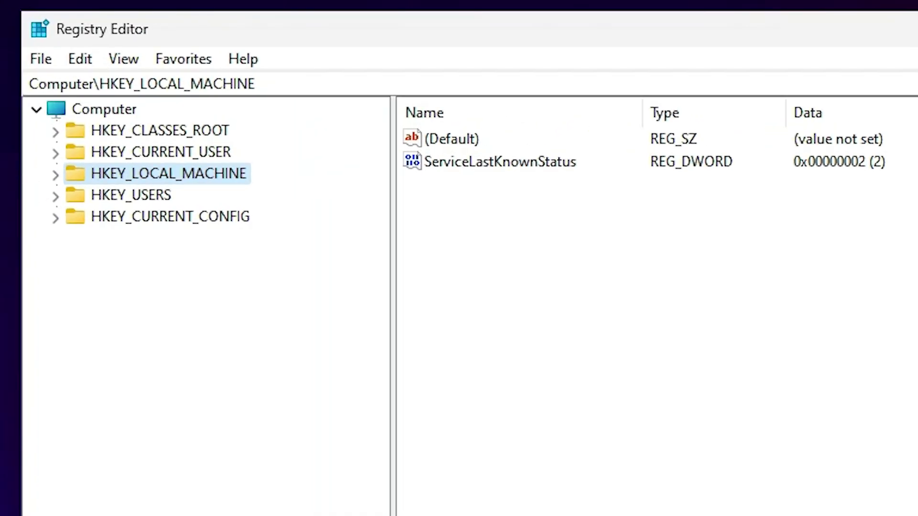
- Navigate to HKEY_CURRENT_USER\Control Panel\Desktop and show its values
left_click(74, 152)
left_click(55, 153)
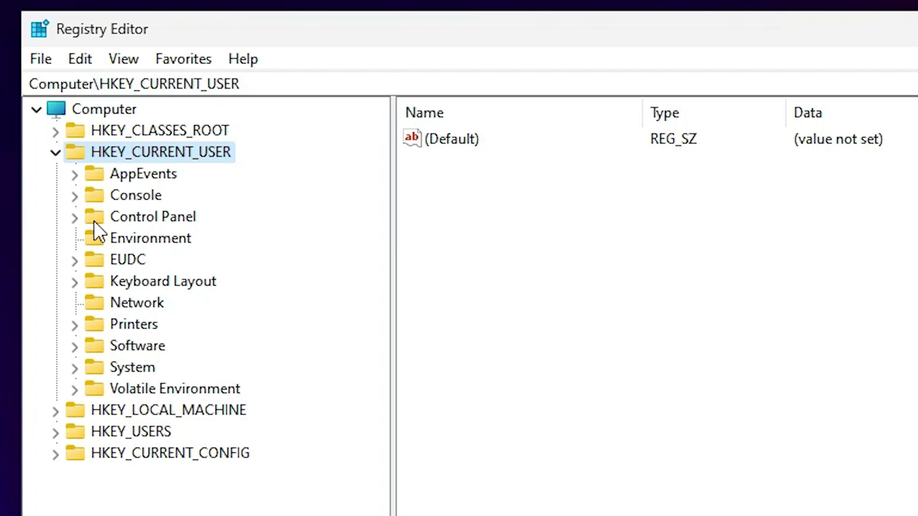
left_click(76, 219)
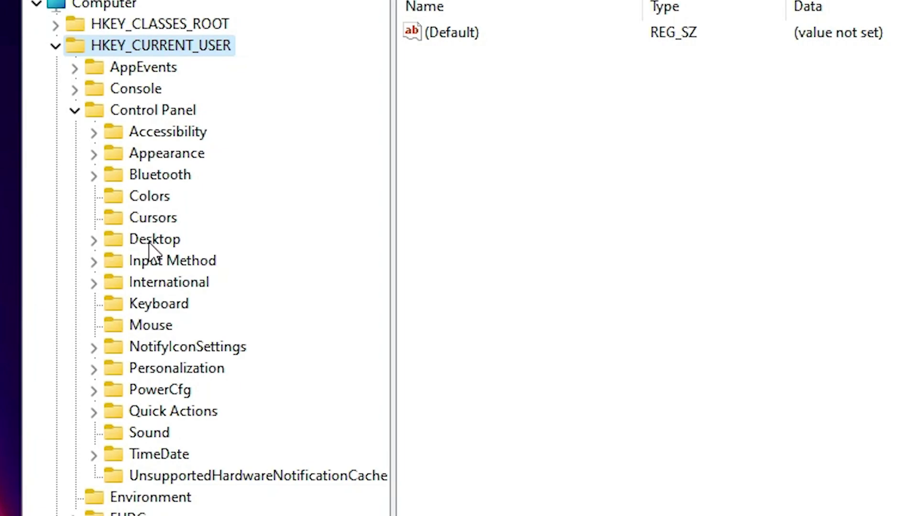
left_click(150, 241)
scroll(366, 421, "down", 5)
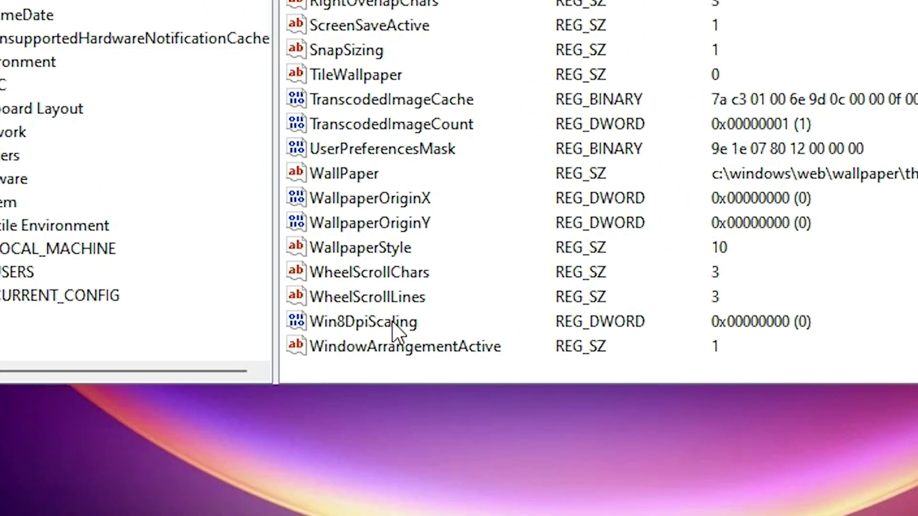
- Change Win8DpiScaling's value data from 0 to 1
left_click(375, 326)
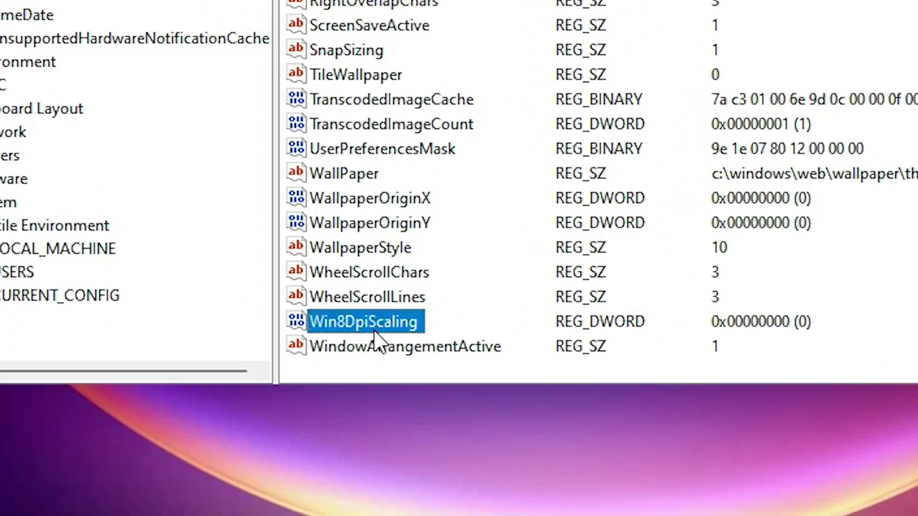
right_click(375, 335)
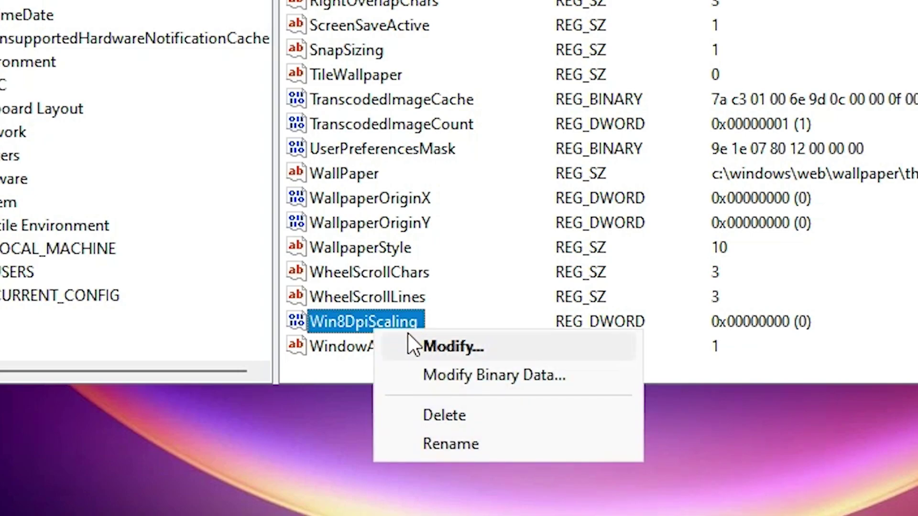
left_click(431, 347)
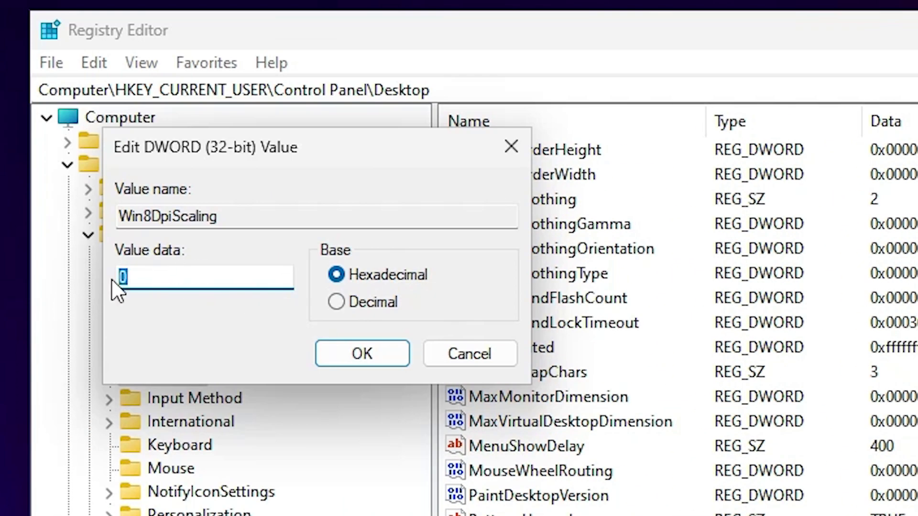
type("1")
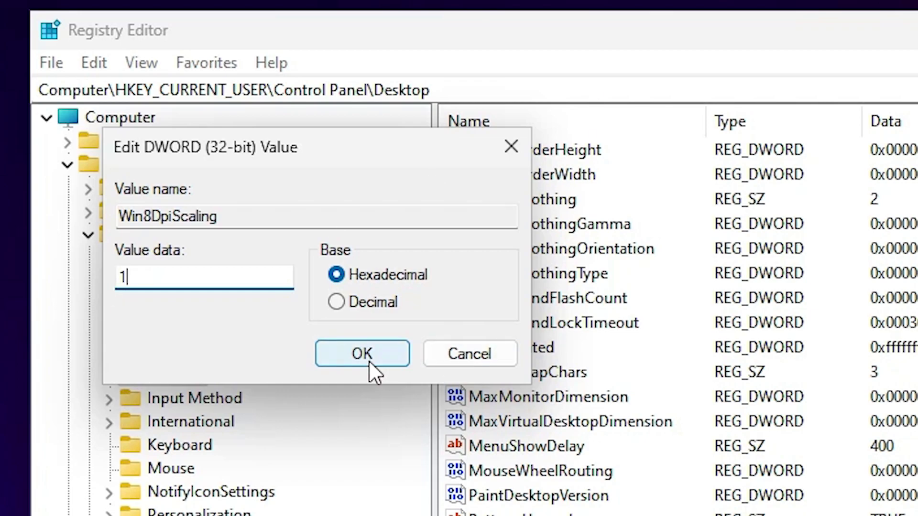
left_click(367, 356)
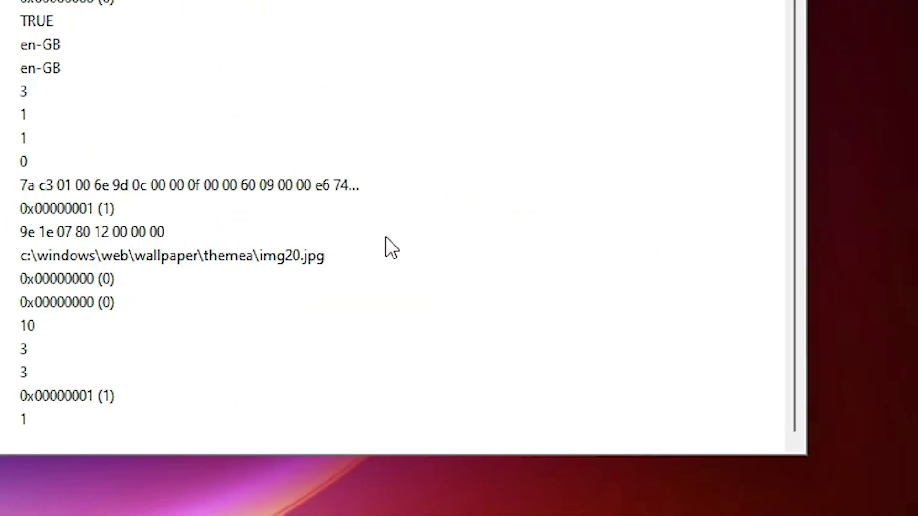
- Create a new DWORD (32-bit) value named LogPixels in the Desktop key
right_click(435, 276)
mouse_move(506, 291)
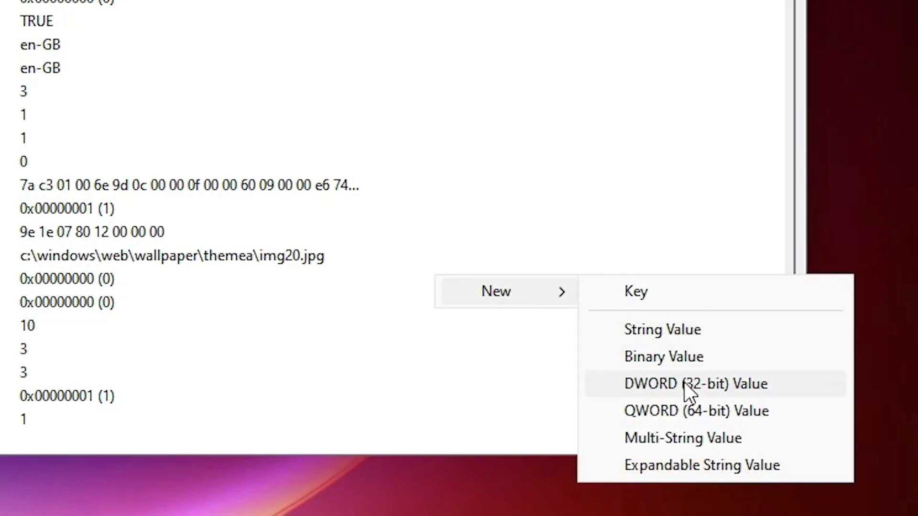
left_click(728, 389)
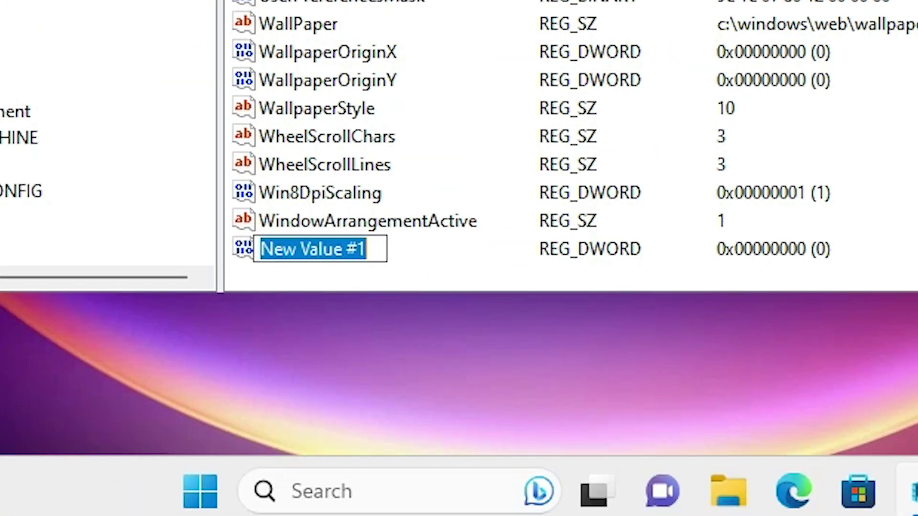
type("L")
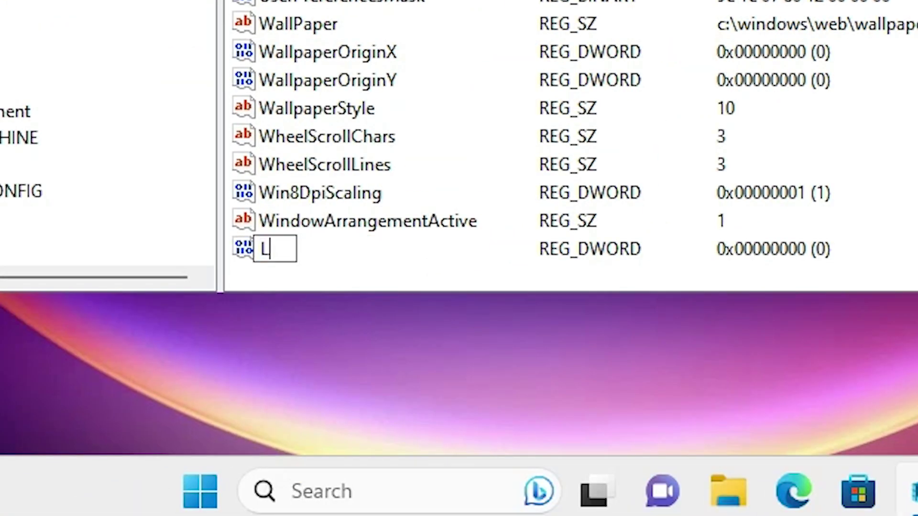
type("og")
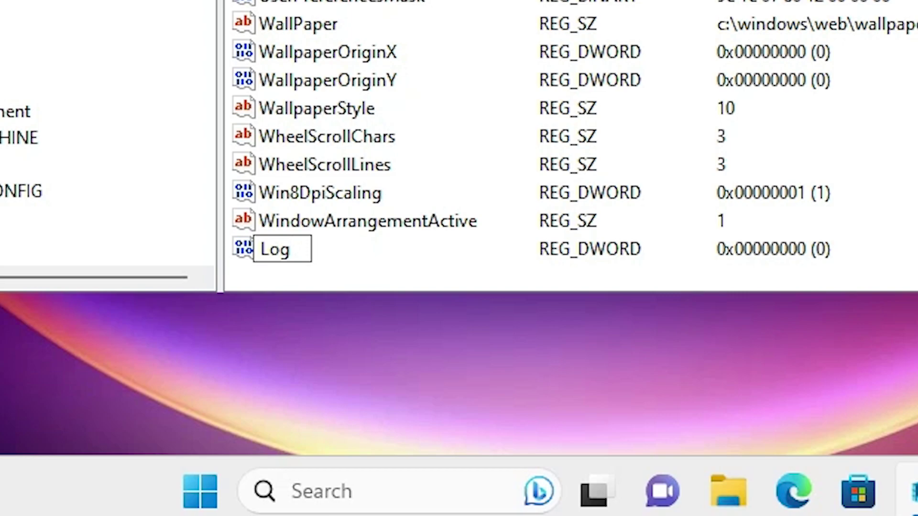
type("P")
type("ixels")
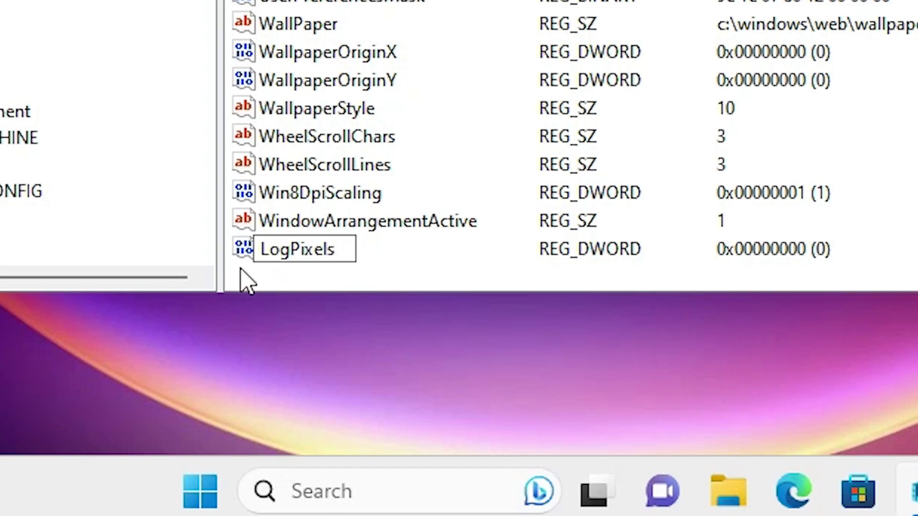
key("Return")
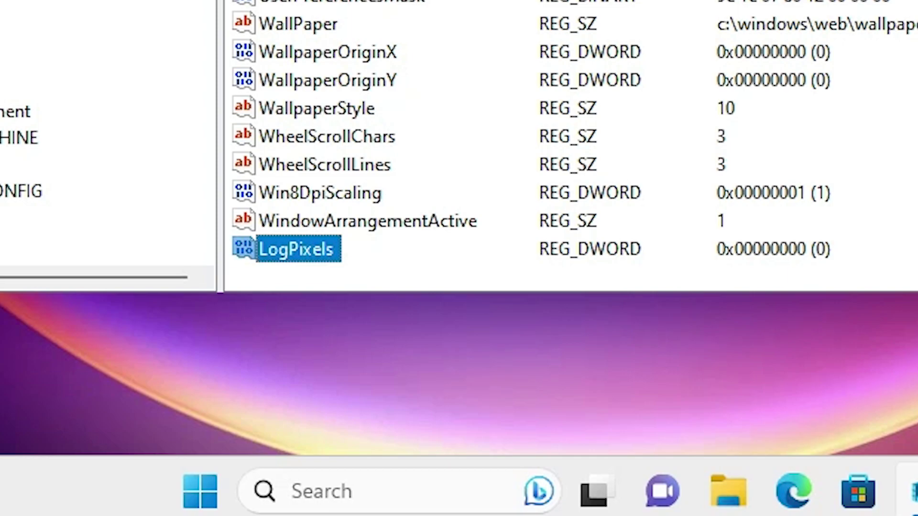
- Set LogPixels value data to hexadecimal 78
right_click(304, 246)
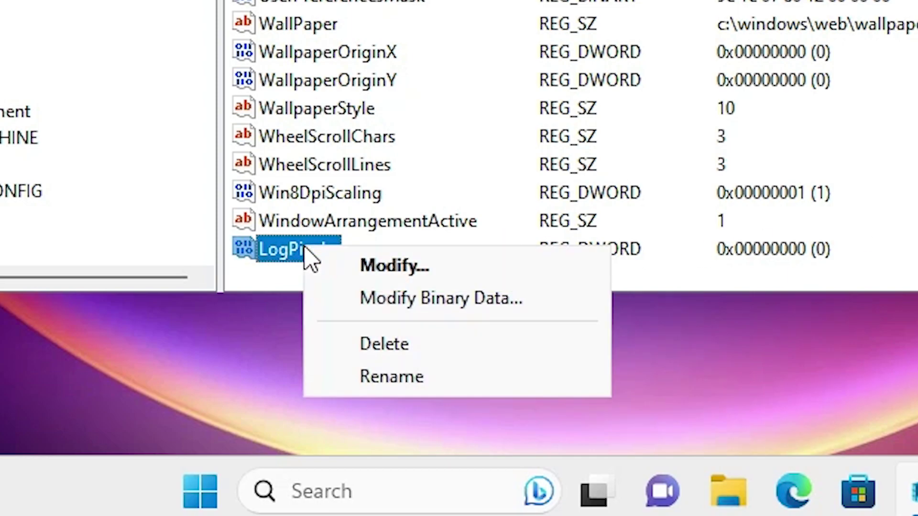
left_click(376, 267)
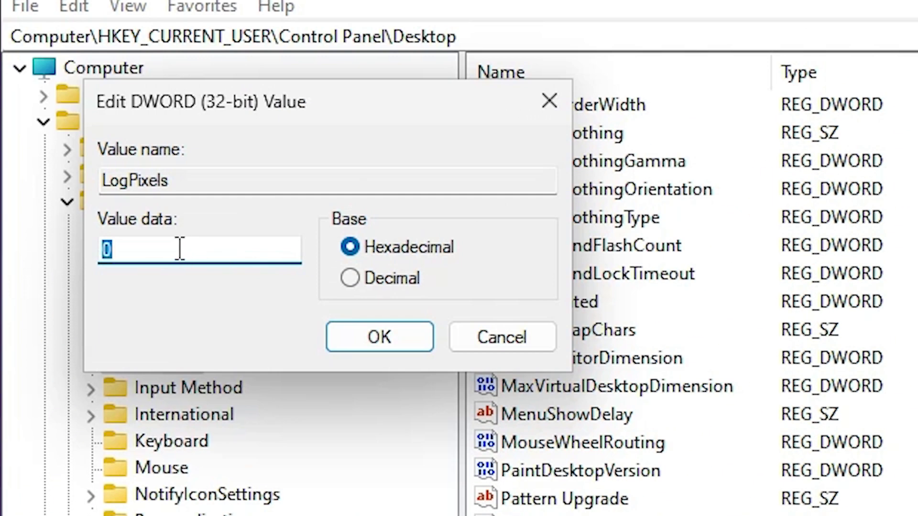
type("78")
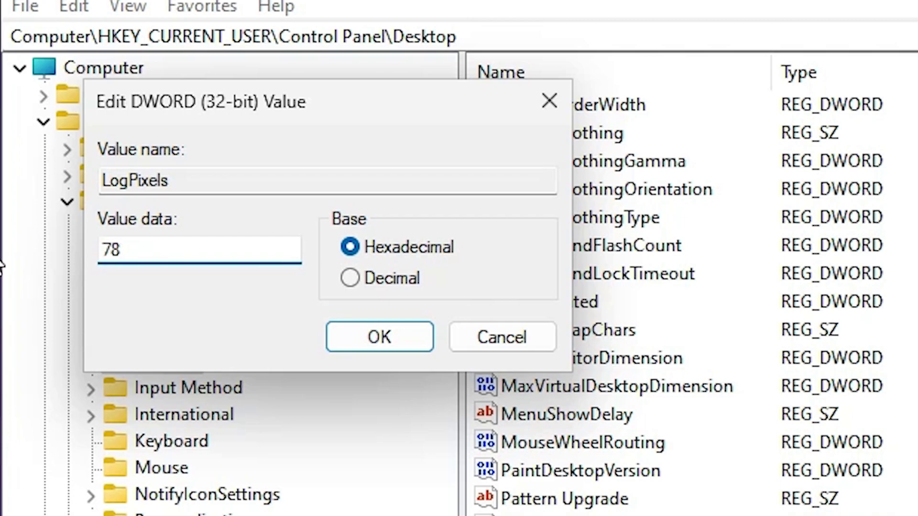
left_click(366, 341)
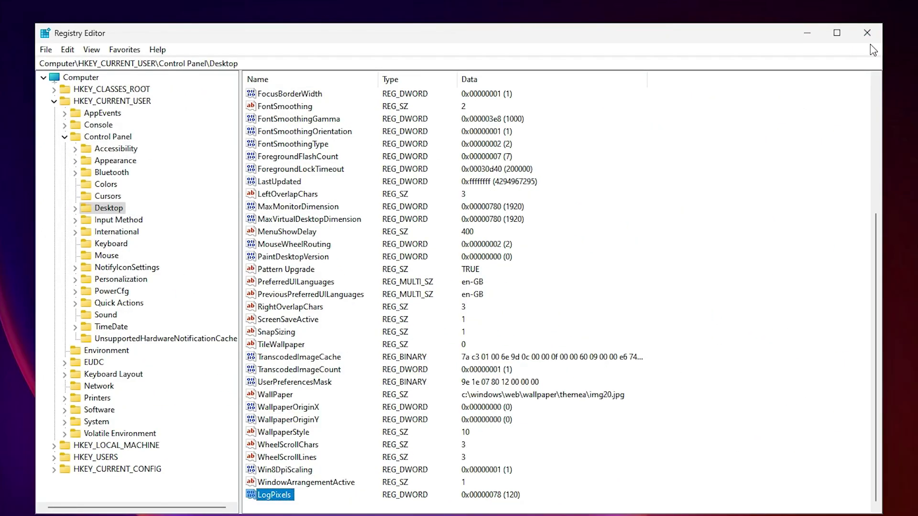
- Close Registry Editor and search the Start menu for 'adjust'
left_click(867, 32)
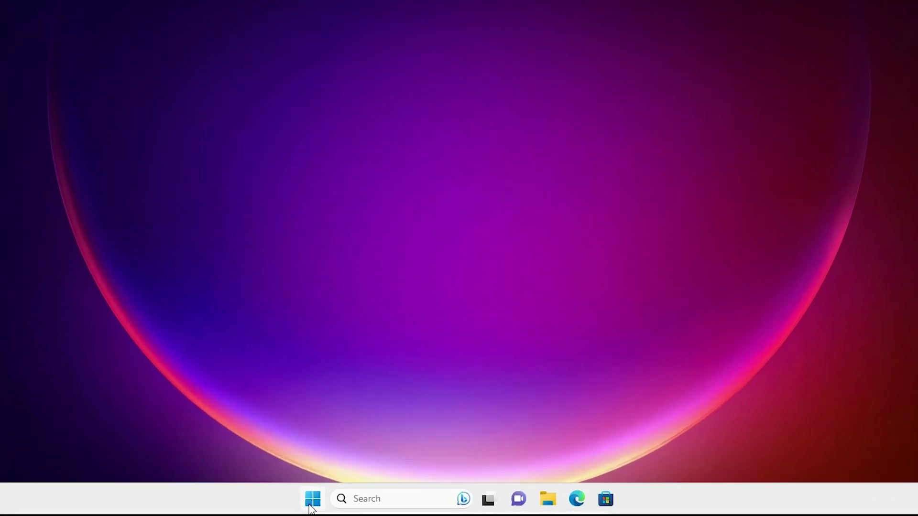
left_click(352, 505)
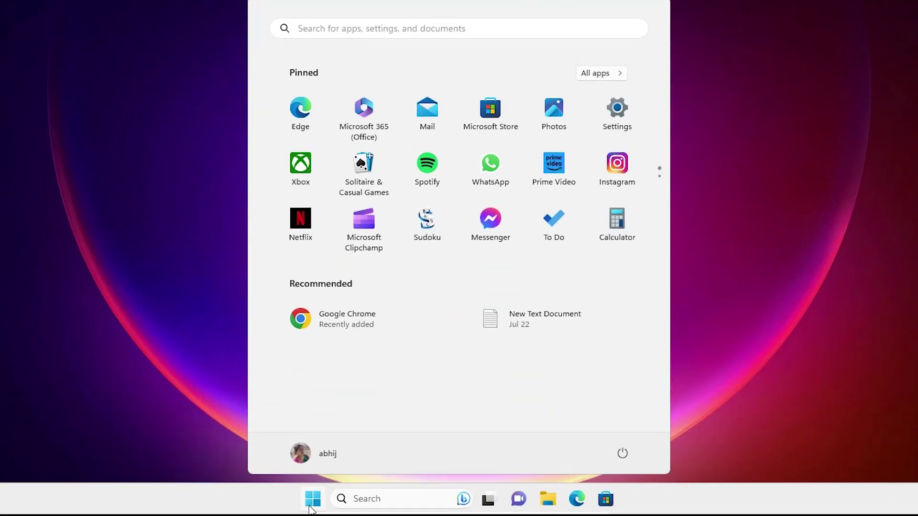
type("adj")
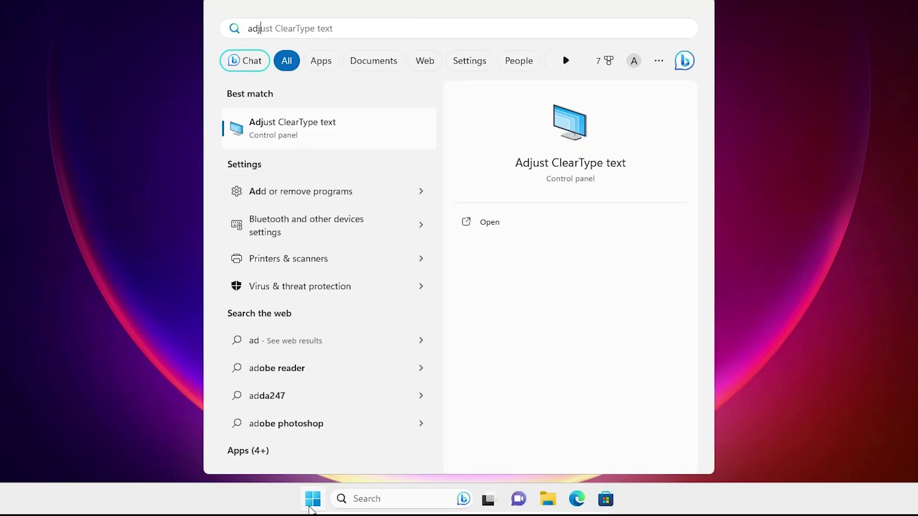
type("ust")
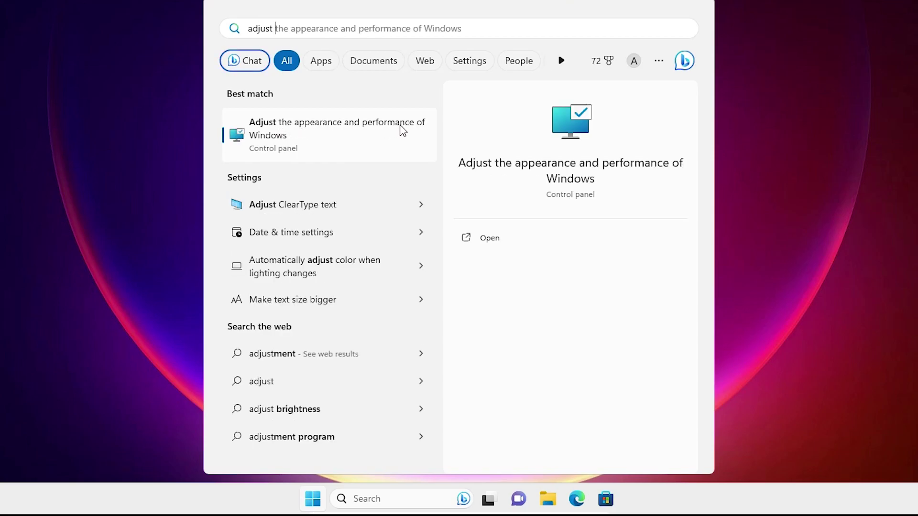
- Open Performance Options and apply the 'Adjust for best appearance' visual effects preset
left_click(339, 130)
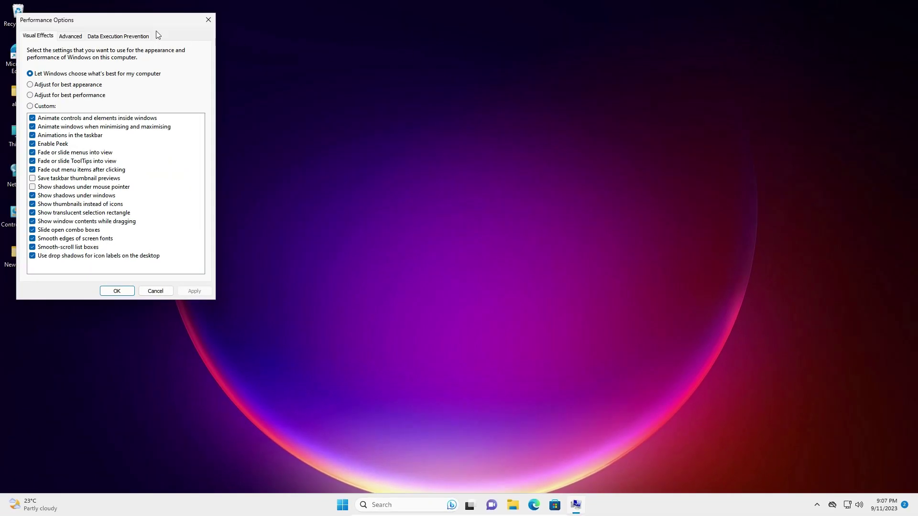
left_click_drag(156, 25, 476, 104)
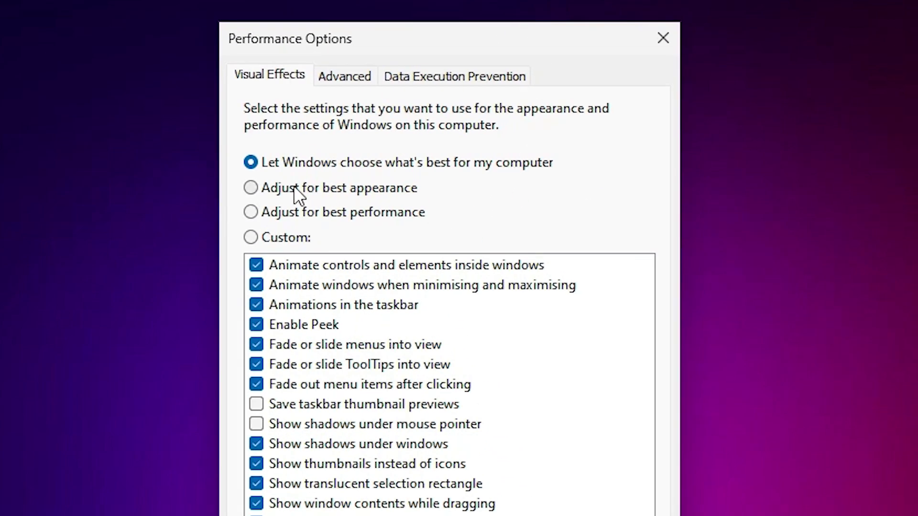
left_click(328, 188)
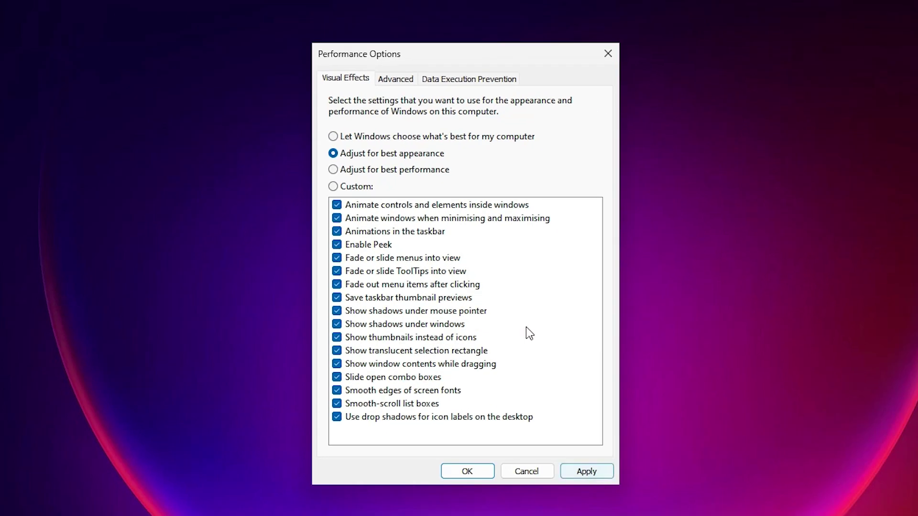
left_click(604, 472)
left_click(483, 469)
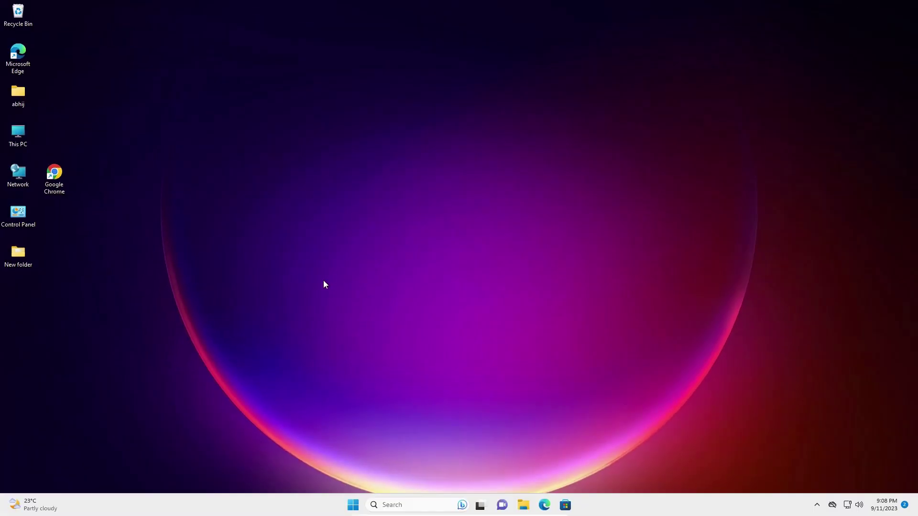